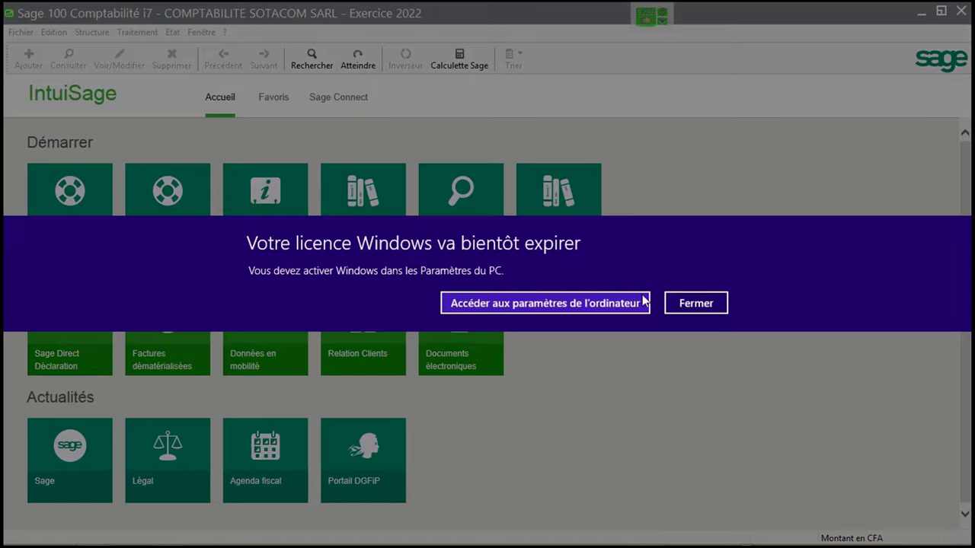
Step: Dismiss the Windows licence notice and launch the Balance des comptes report with its default criteria
left_click(670, 303)
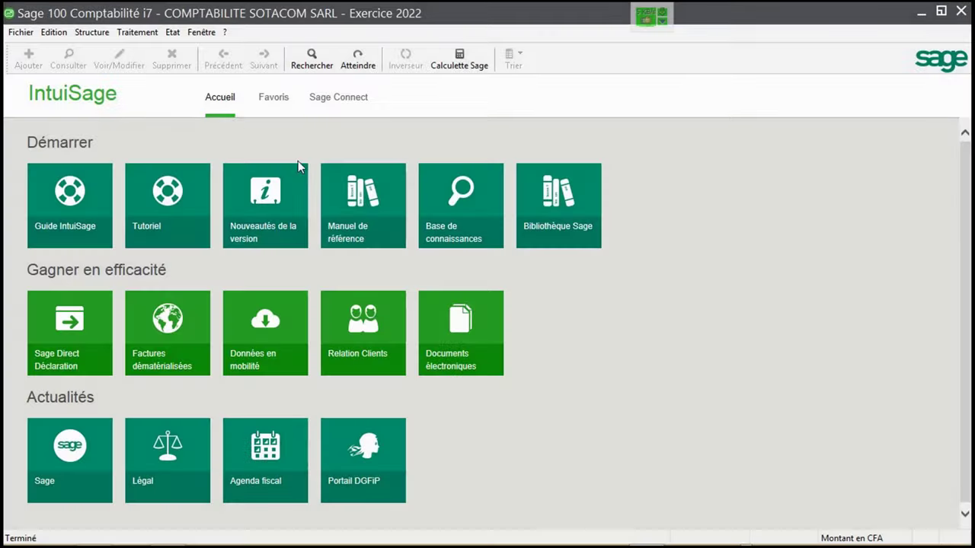
left_click(173, 34)
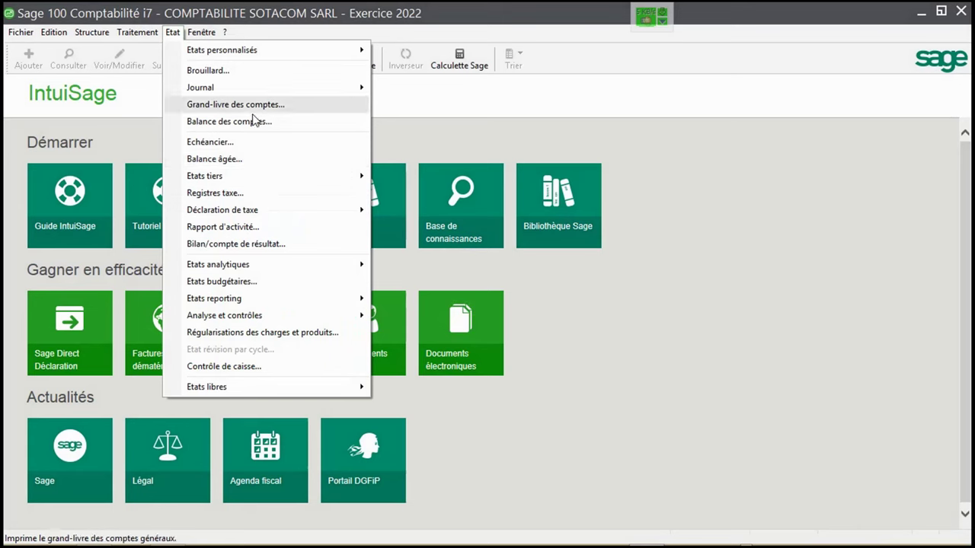
left_click(229, 122)
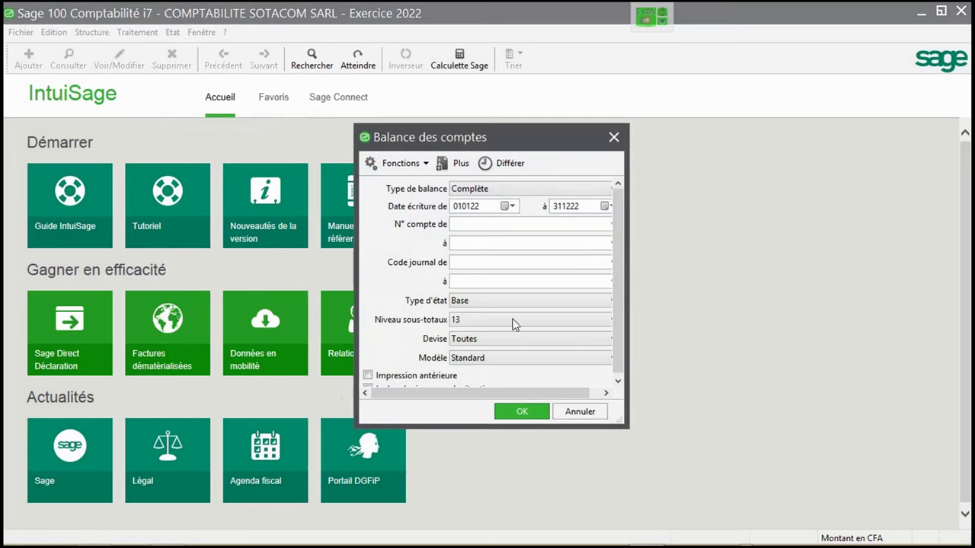
left_click(522, 412)
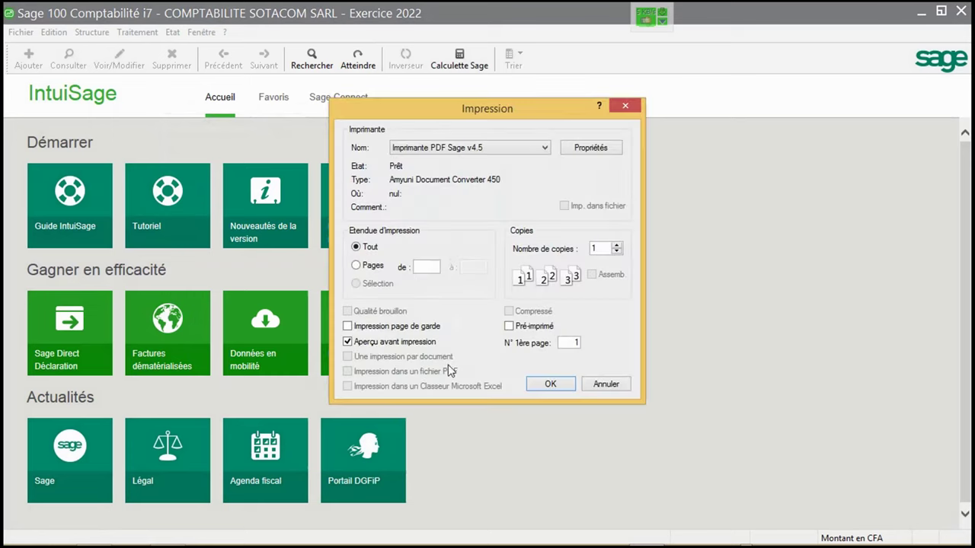
Step: Output the account balance to a Microsoft Excel workbook instead of a print preview
left_click(348, 343)
left_click(347, 386)
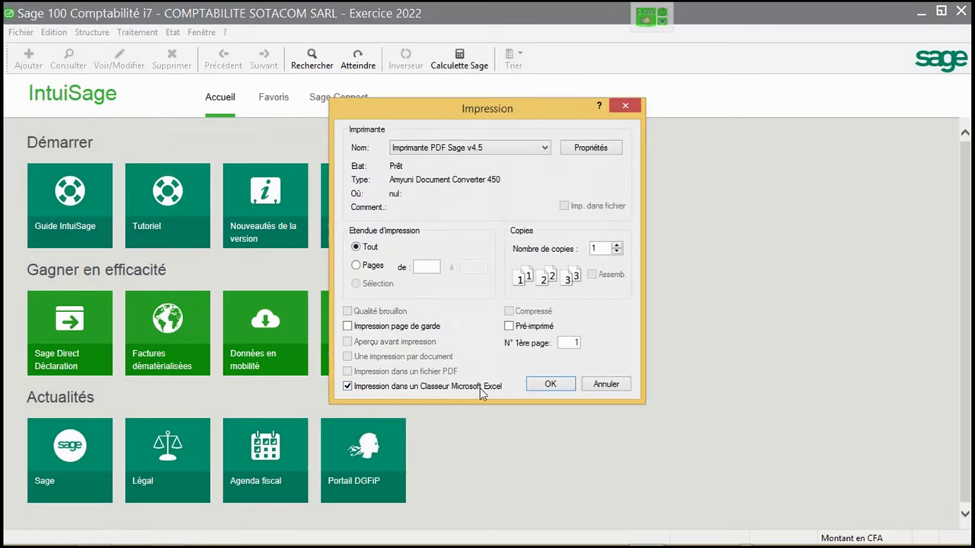
left_click(544, 386)
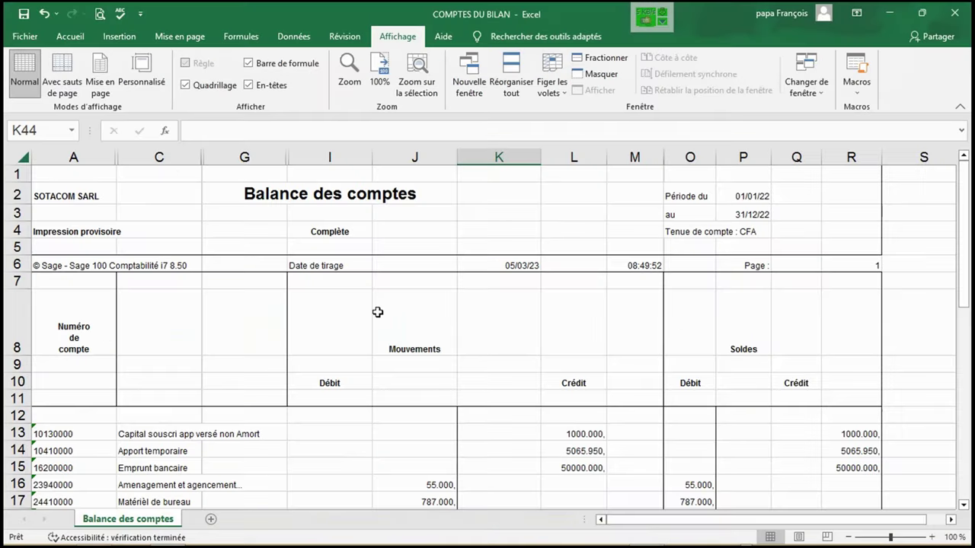
Step: In cell K41, beside the Totaux comptes de bilan debit total, enter =SOMME(J13:J29) to sum the balance-sheet accounts' debit movements
left_click(377, 312)
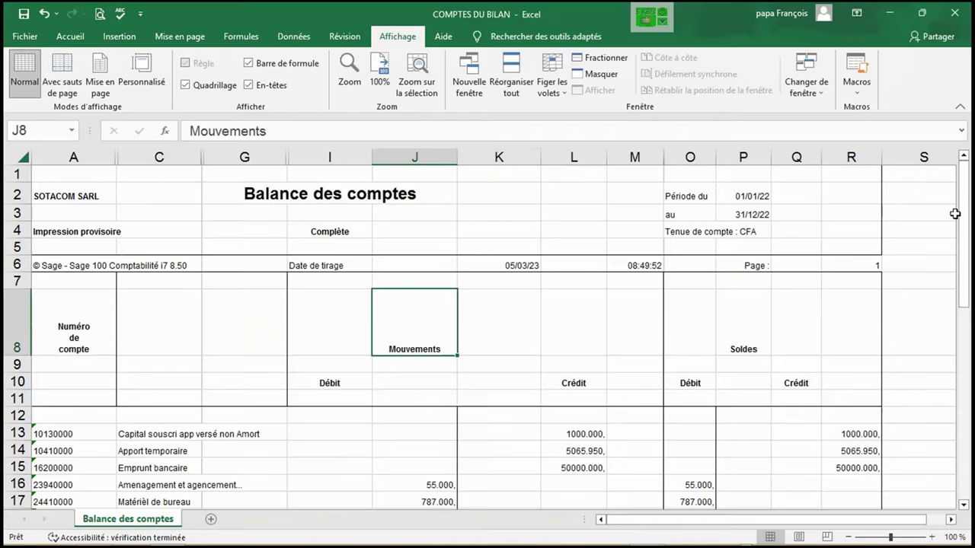
left_click_drag(965, 221, 967, 416)
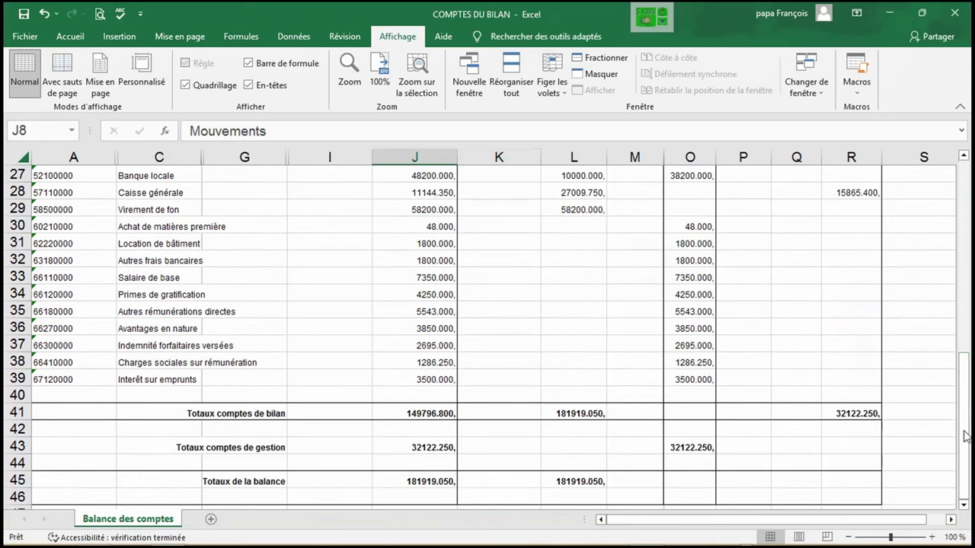
mouse_move(963, 436)
left_mouse_down()
mouse_move(951, 355)
mouse_move(931, 310)
mouse_move(940, 281)
mouse_move(962, 438)
left_mouse_up()
left_click(481, 412)
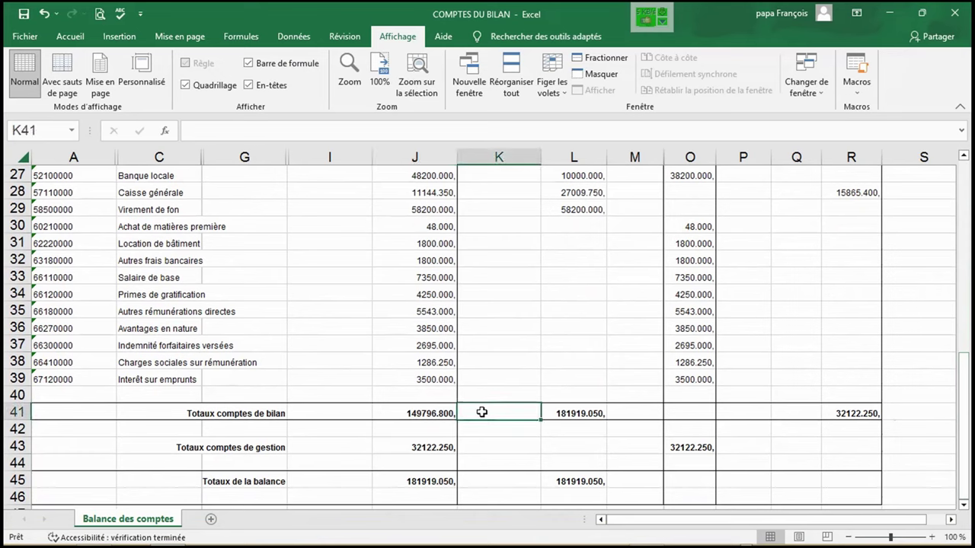
type("=")
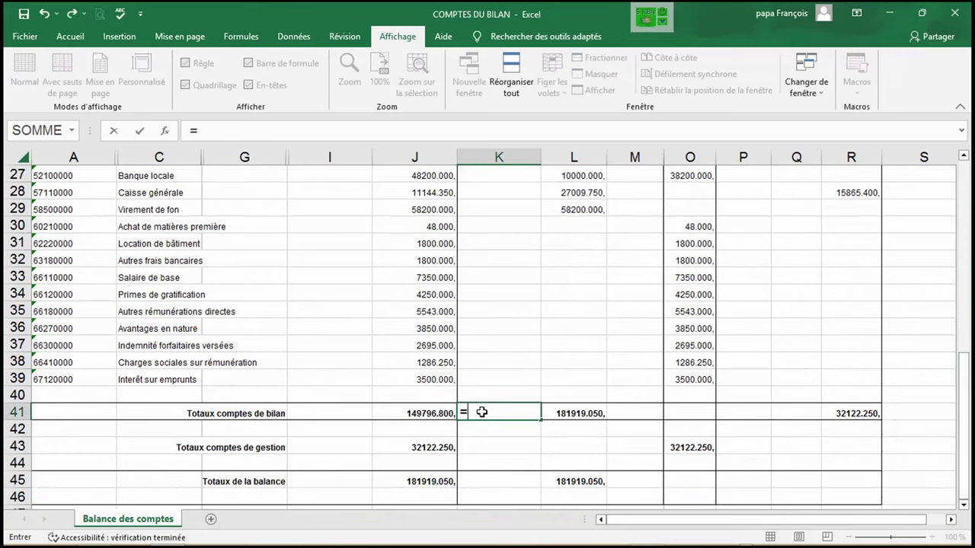
type("SOM")
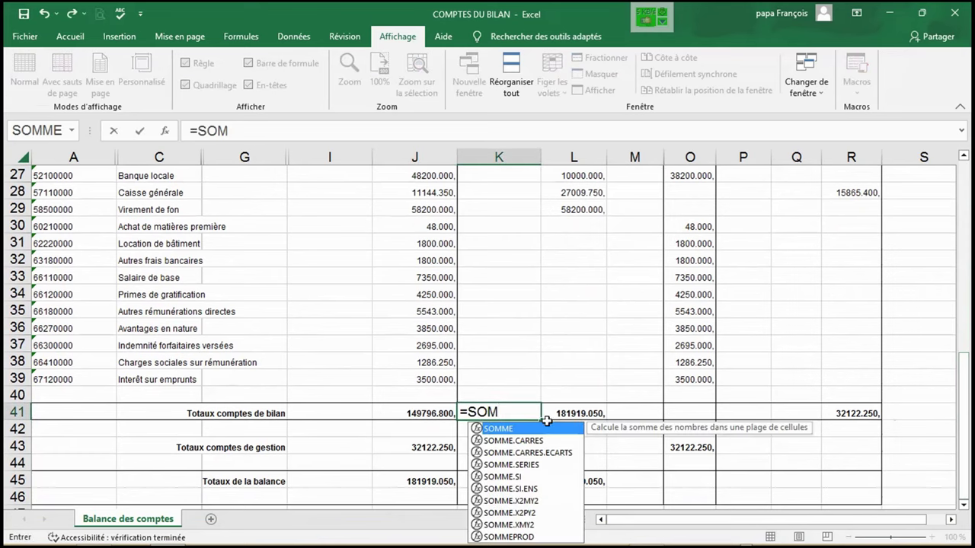
double_click(536, 432)
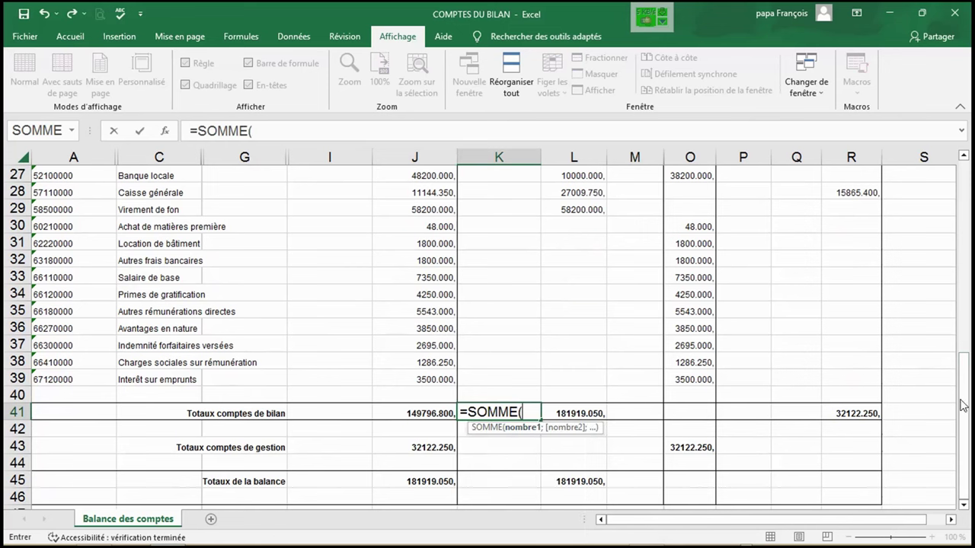
left_click_drag(964, 405, 925, 274)
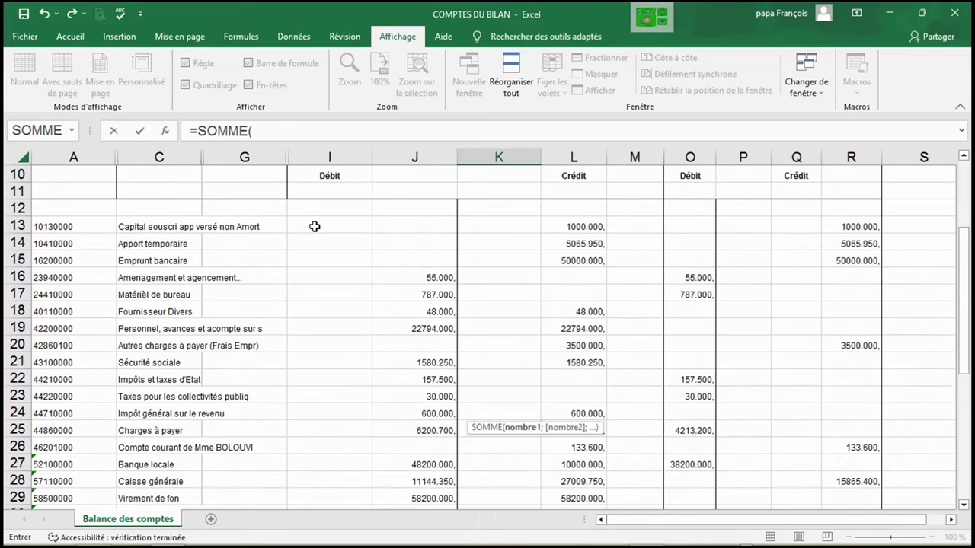
left_click(431, 224)
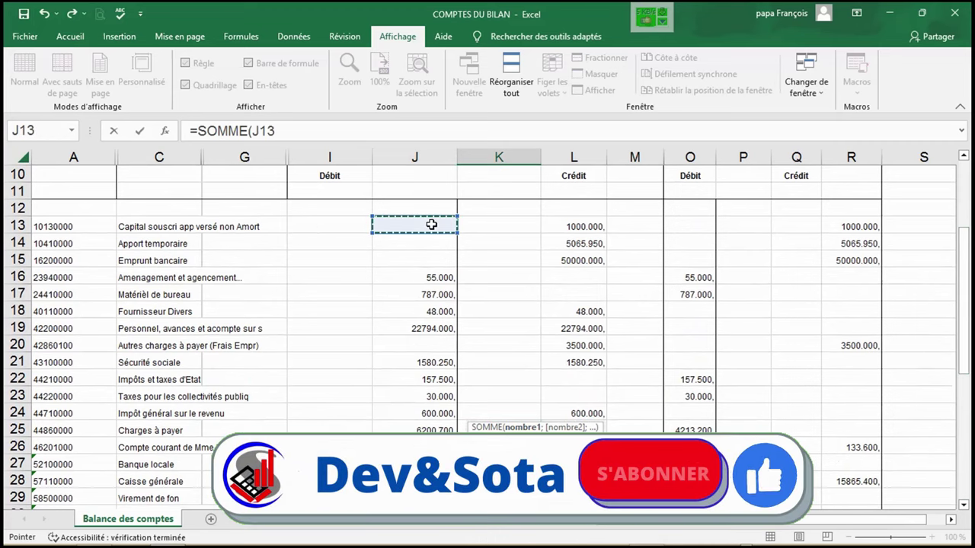
key("shift+Down")
key("shift+Down")
key("shift+Down")
key("shift+Down")
key("shift+Down")
key("shift+Down")
key("shift+Down")
key("shift+Down")
key("shift+Down")
key("shift+Down")
key("shift+Down")
key("shift+Down")
key("shift+Down")
key("shift+Down")
key("shift+Down")
key("shift+Down")
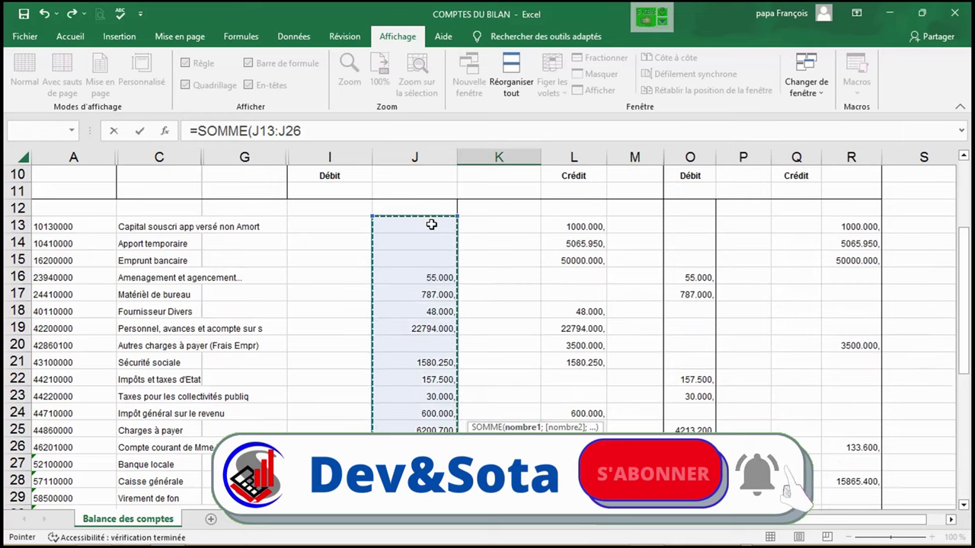
key("shift+Down")
key("shift+Down")
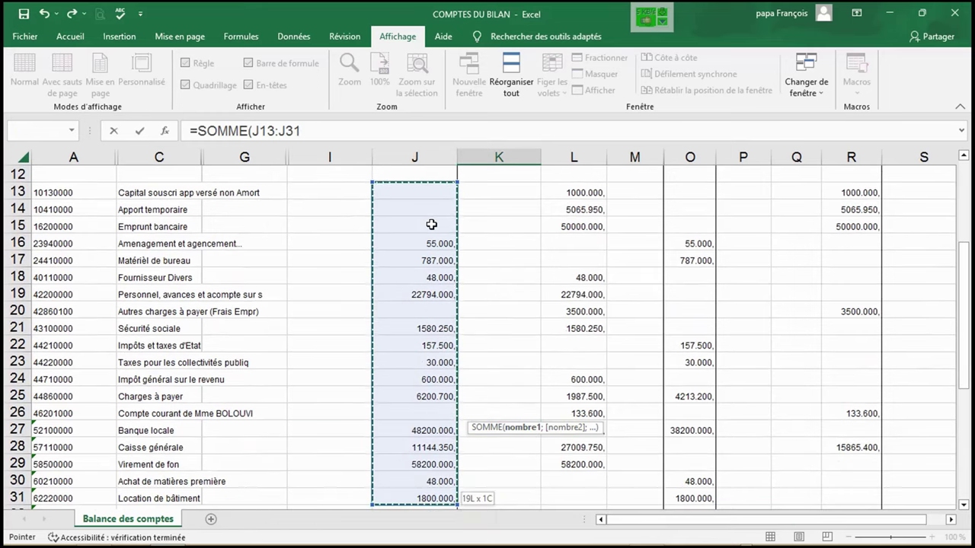
key("shift+Up")
key("shift+Up")
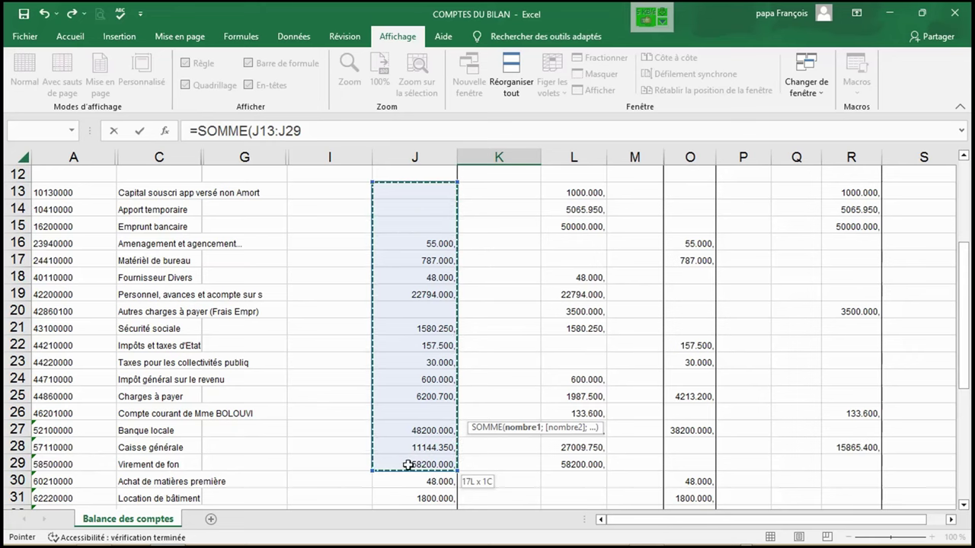
key("Return")
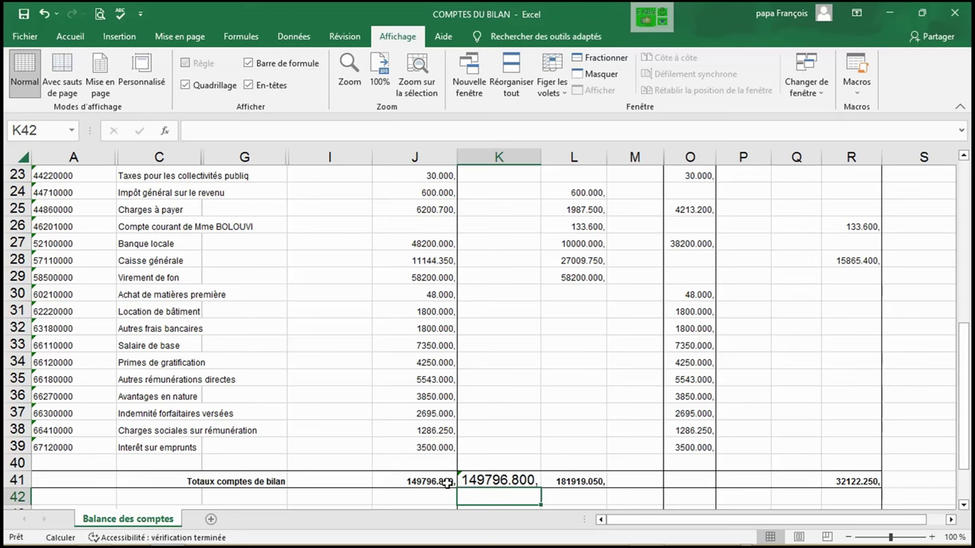
Step: Apply the thousands separator number format to the sum in K41
left_click(525, 480)
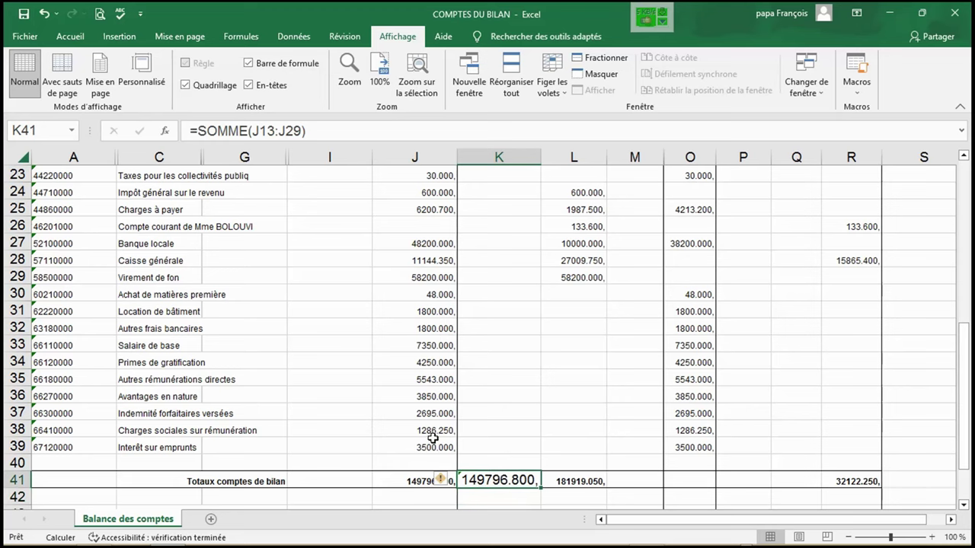
left_click(70, 36)
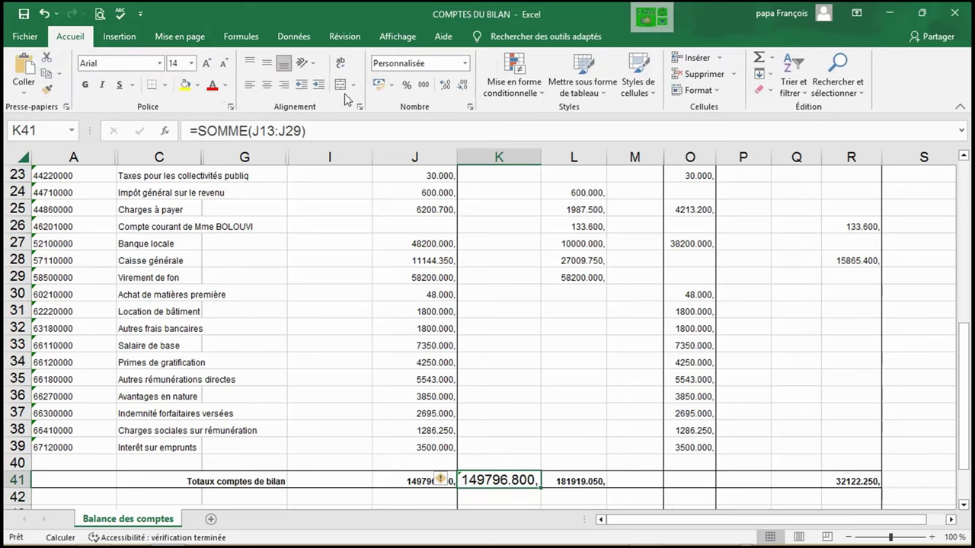
left_click(423, 85)
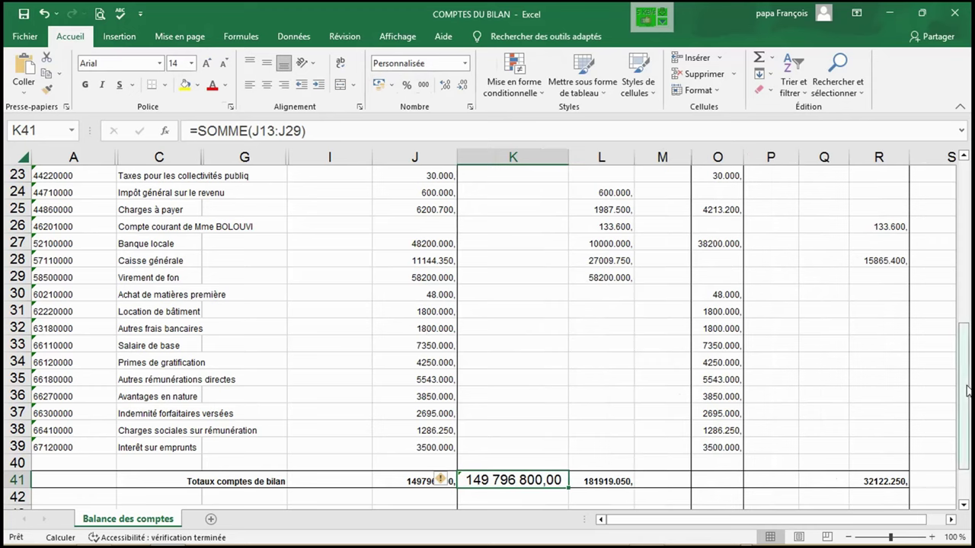
Step: Select the balance-sheet account rows A13:J29 and examine them against the totals at the end of the sheet
left_click_drag(966, 391, 956, 307)
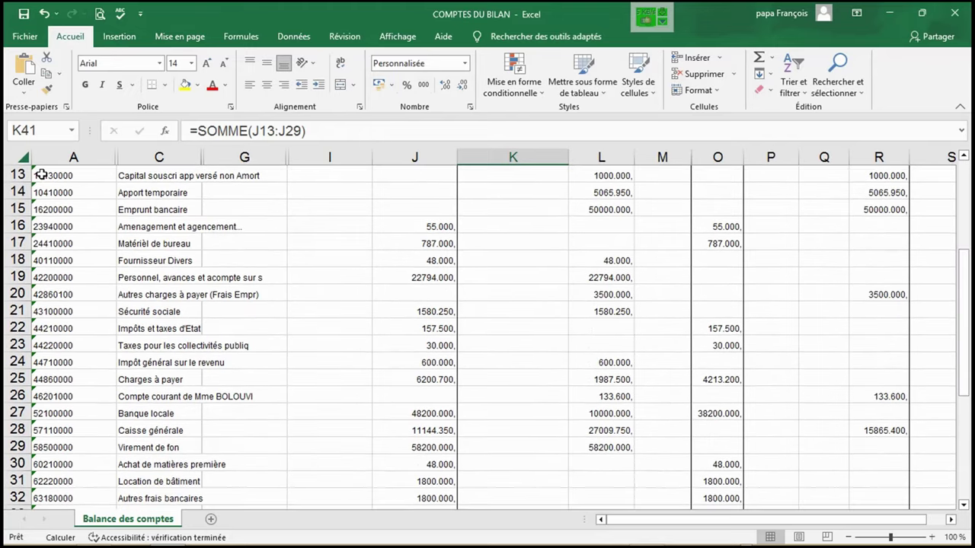
left_click_drag(65, 174, 52, 451)
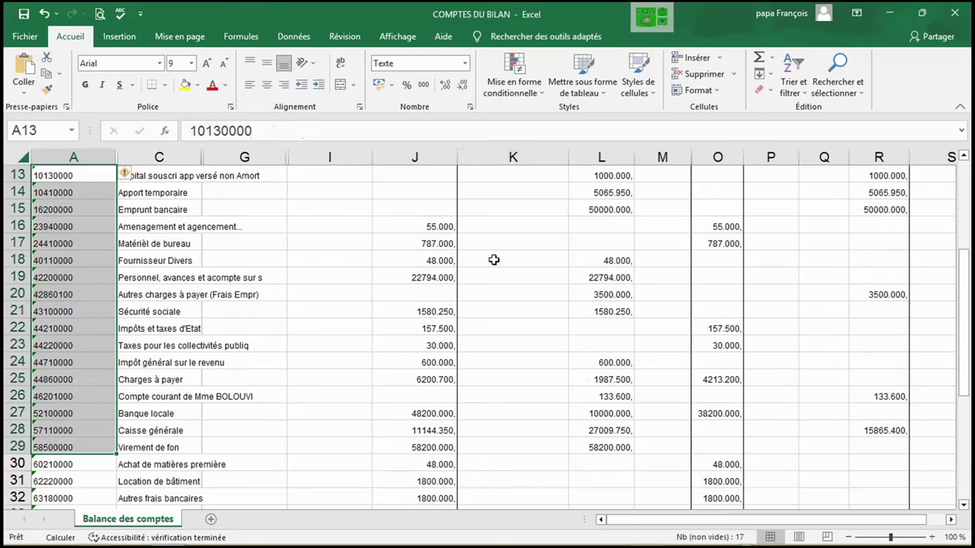
key("shift+Right")
key("shift+Right")
key("shift+Right")
key("shift+Right")
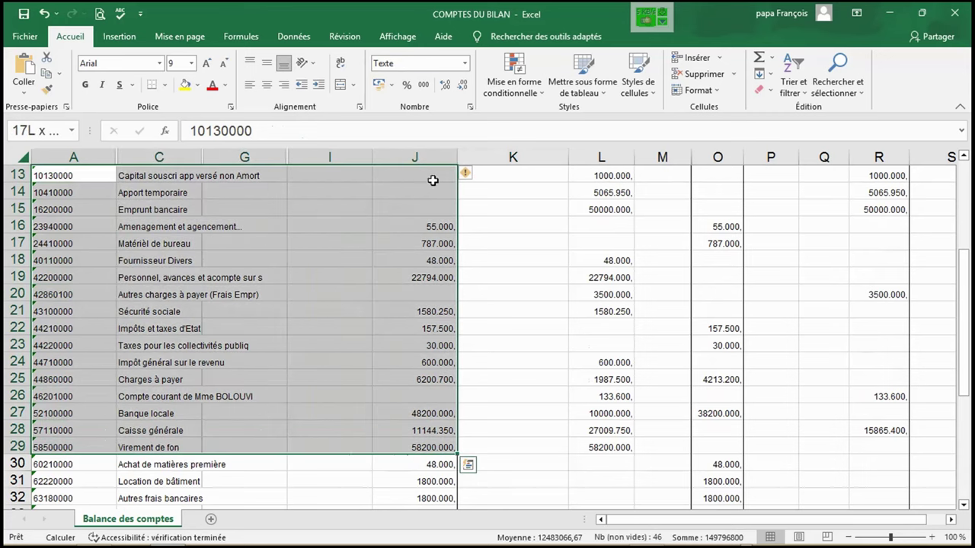
left_click_drag(969, 308, 969, 403)
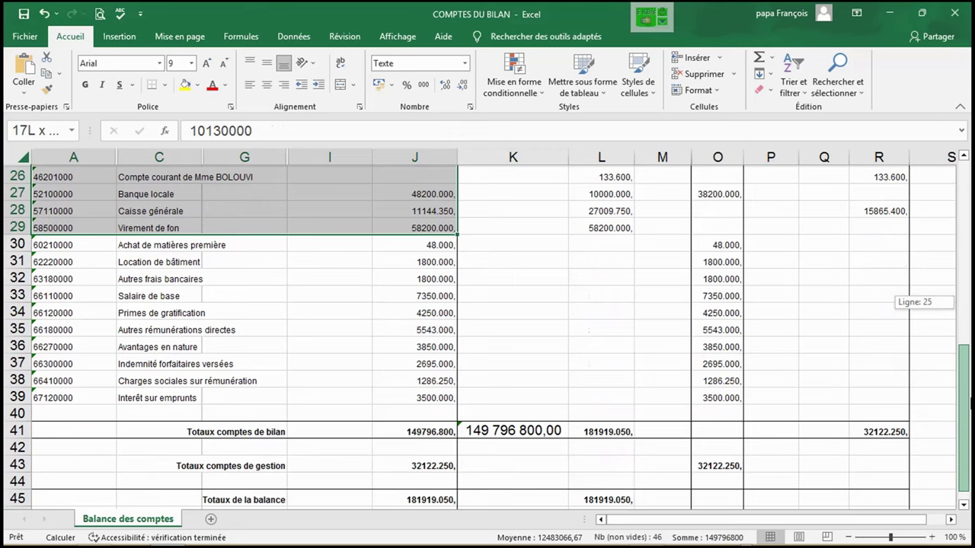
left_click_drag(969, 404, 969, 404)
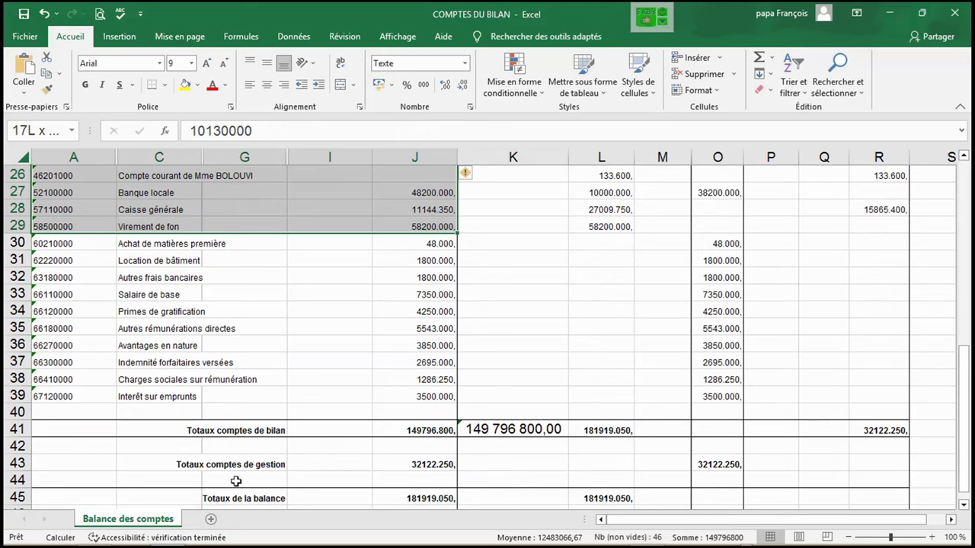
Step: In cell K43, beside the Totaux comptes de gestion debit total, enter =SOMME(J30:J40) to sum the management accounts' debit movements
left_click(510, 464)
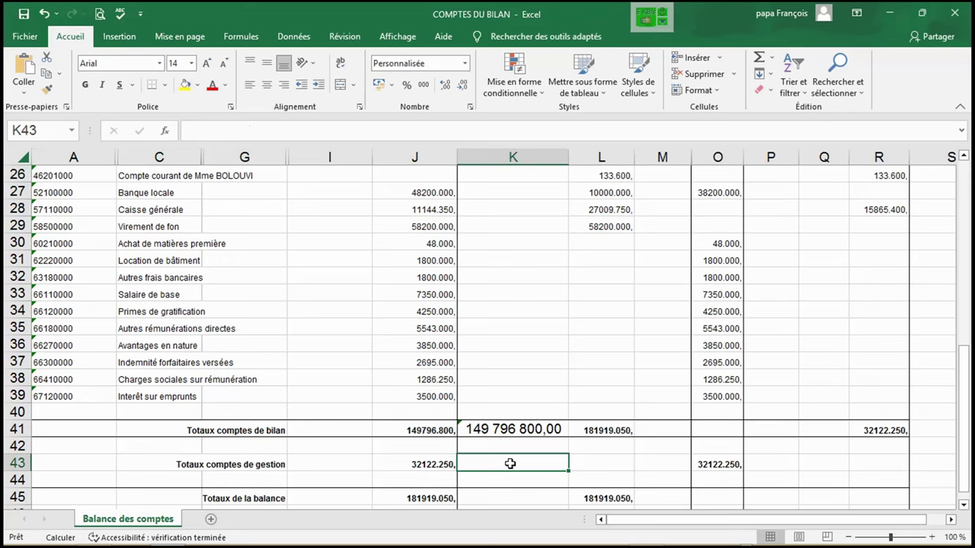
type("=SOM")
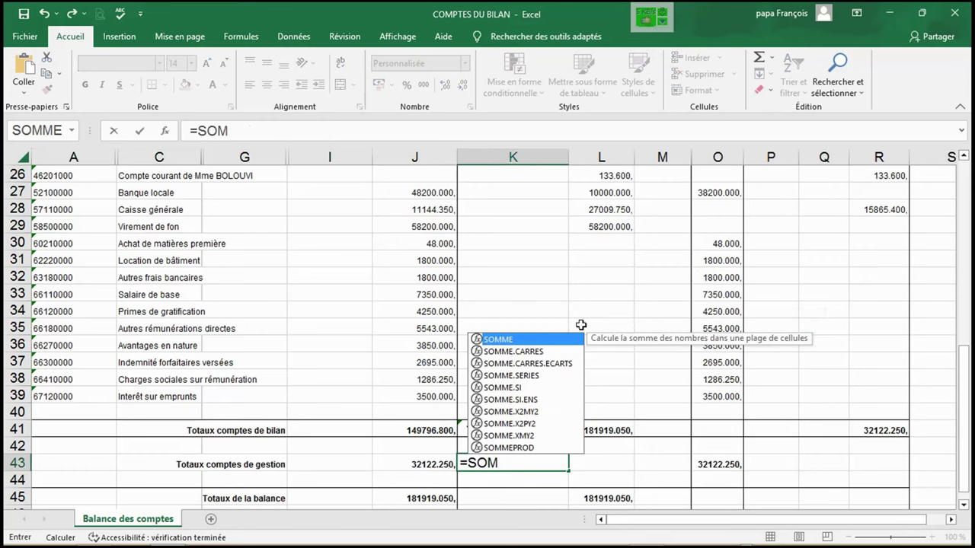
double_click(515, 340)
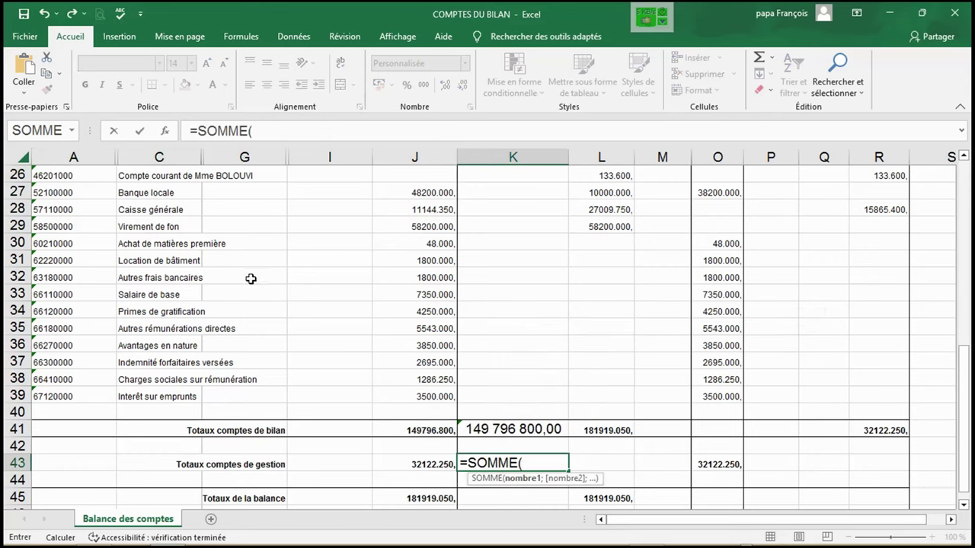
left_click(68, 243)
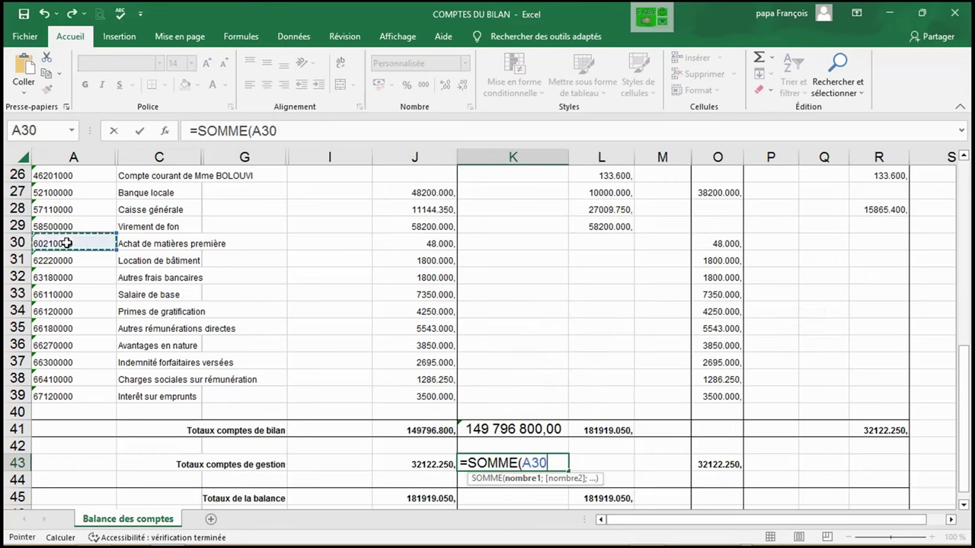
key("Right")
key("Right")
key("Right")
key("Right")
key("Right")
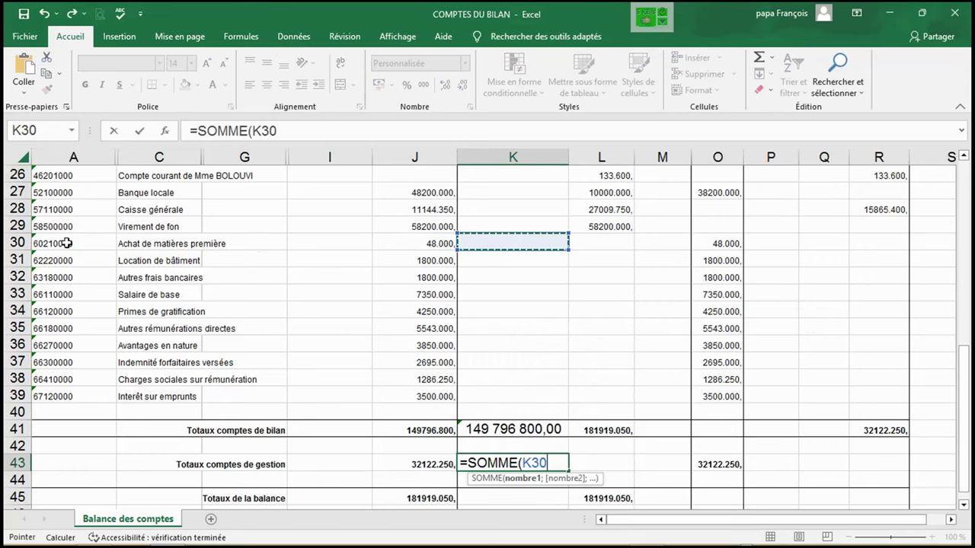
key("Left")
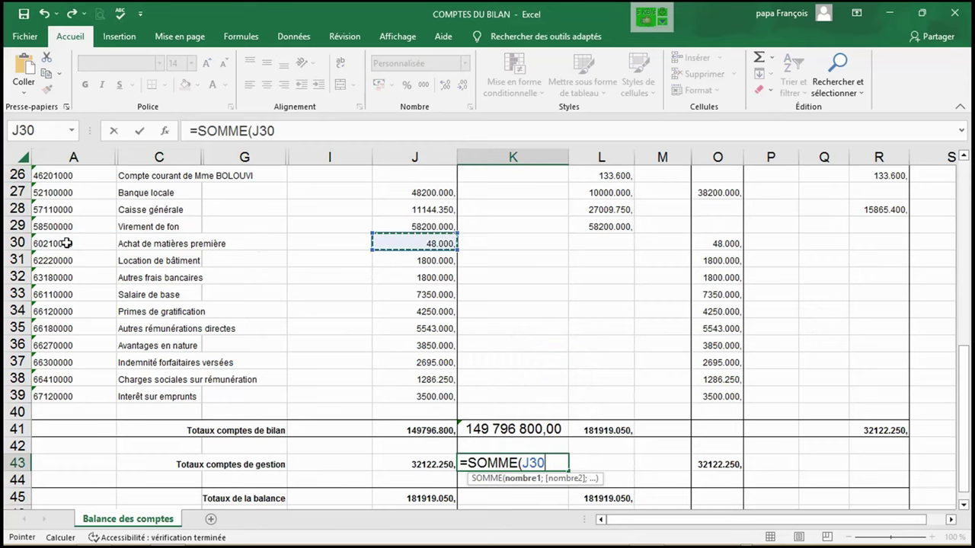
key("shift+Down")
key("shift+Down")
key("shift+Down")
key("shift+Down")
key("shift+Down")
key("shift+Down")
key("shift+Down")
key("shift+Down")
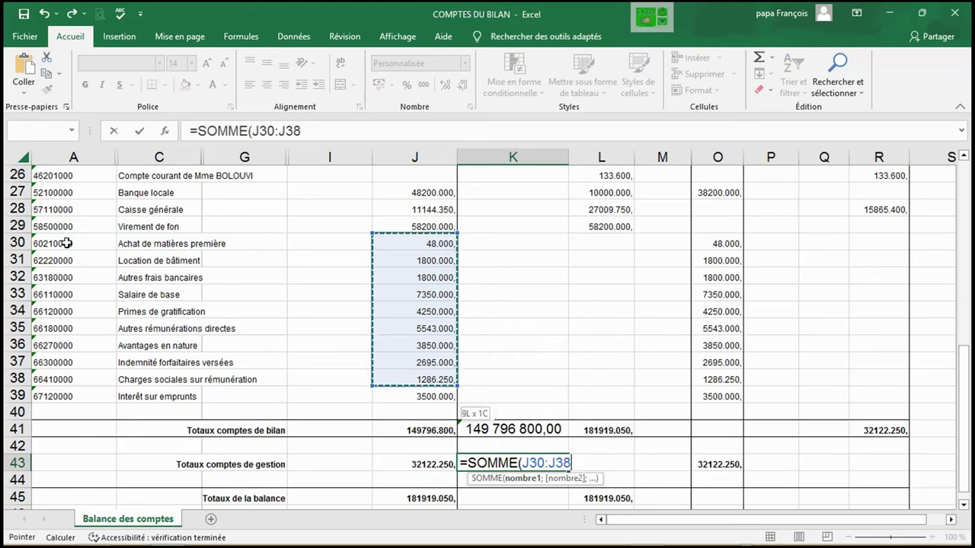
key("shift+Down")
key("shift+Down")
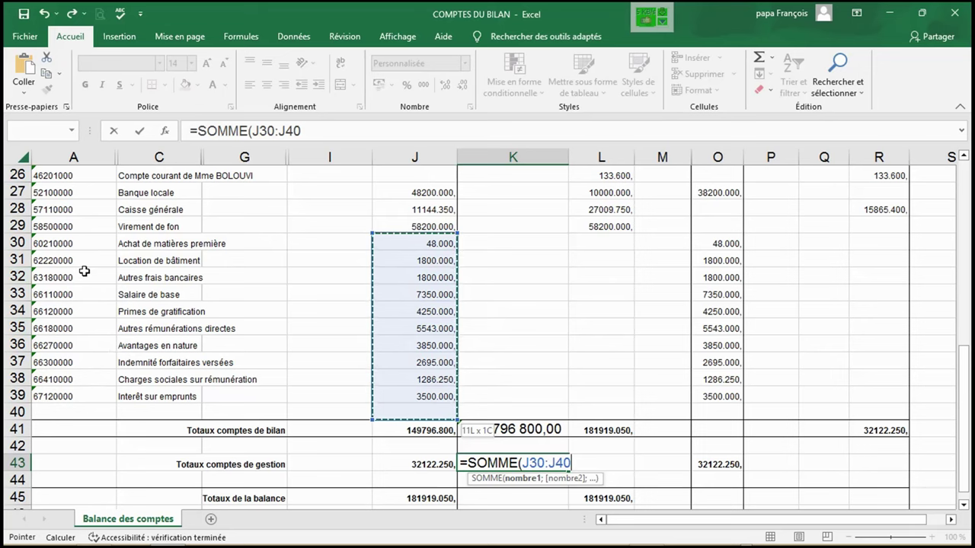
key("Return")
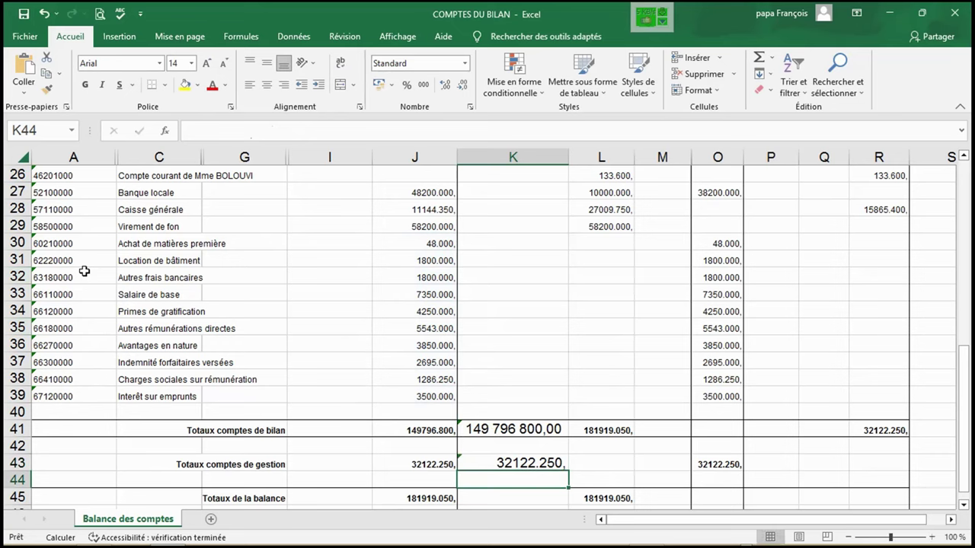
Step: Apply the thousands separator number format to the management accounts' sum in K43
left_click(538, 464)
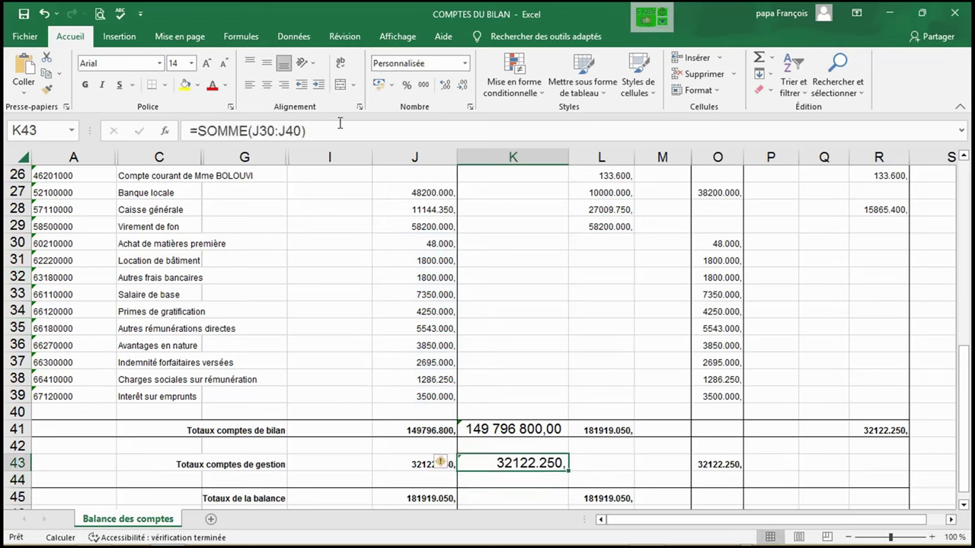
left_click(423, 87)
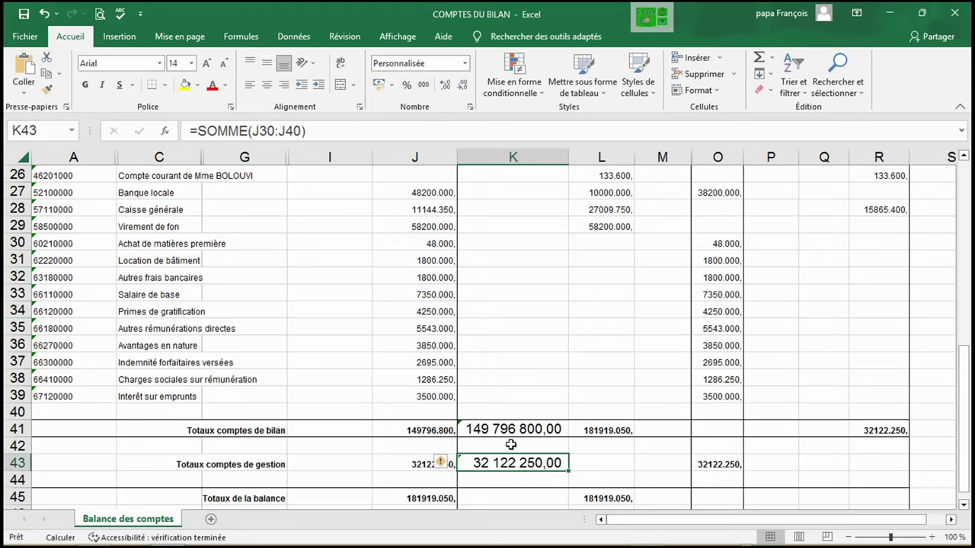
left_click(471, 483)
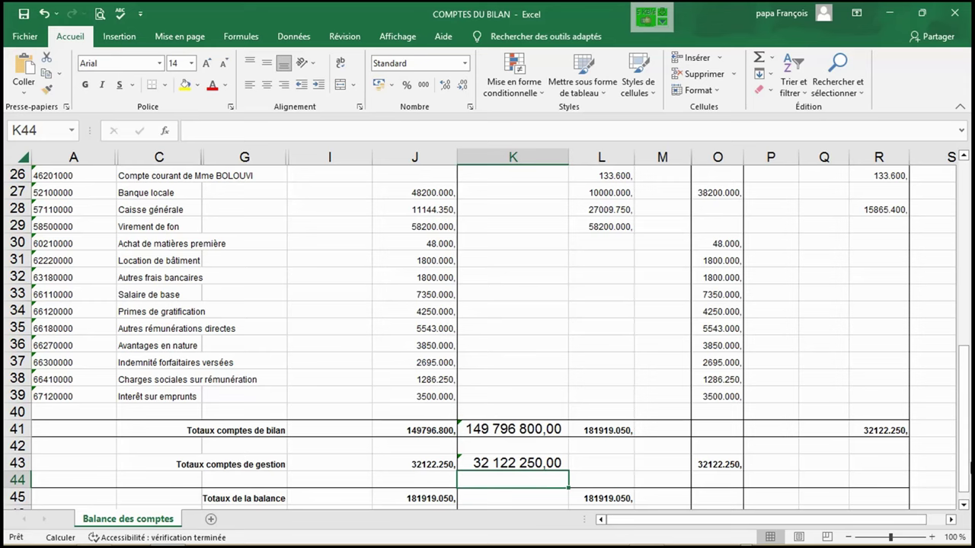
Step: In cell K45, beside the Totaux de la balance debit total, enter =K41+K43 to add the two account group sums
left_click_drag(966, 410, 966, 418)
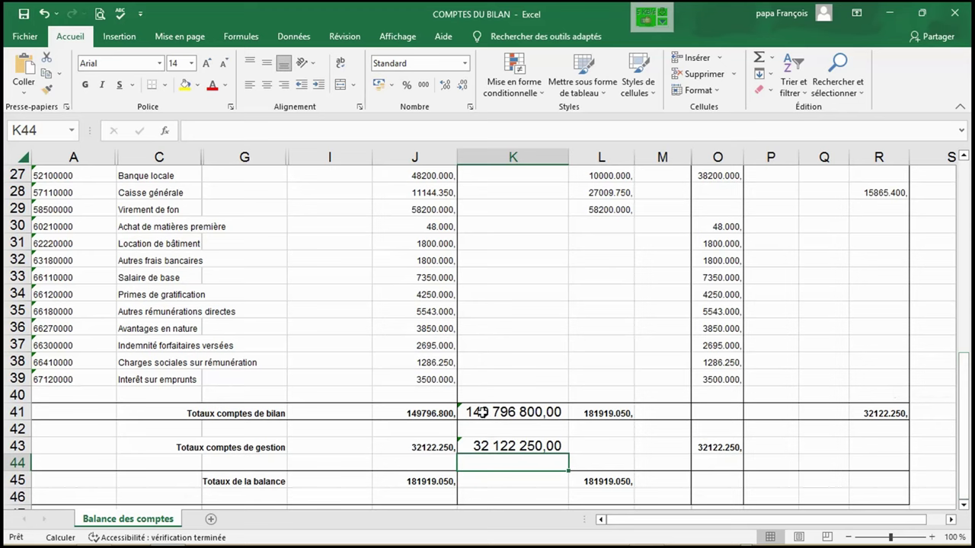
left_click(493, 482)
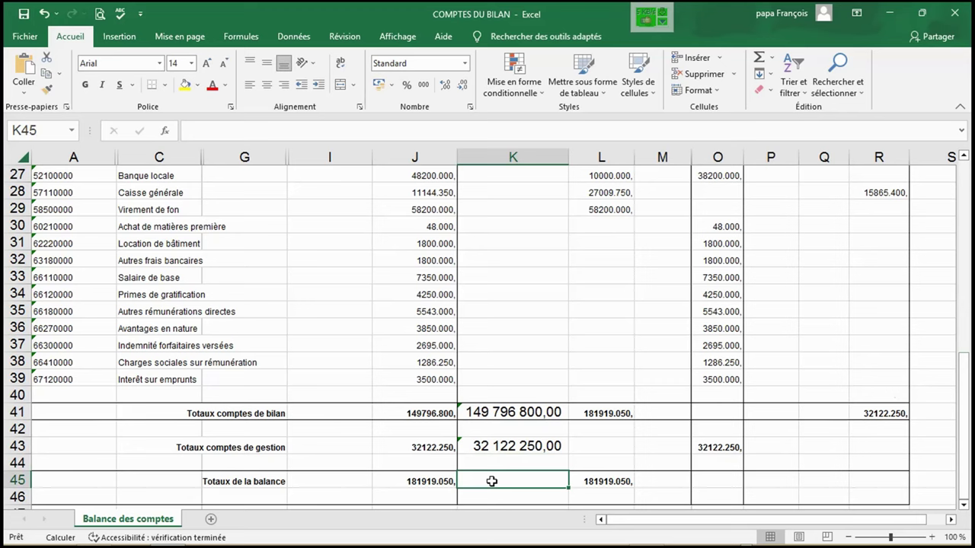
type("=")
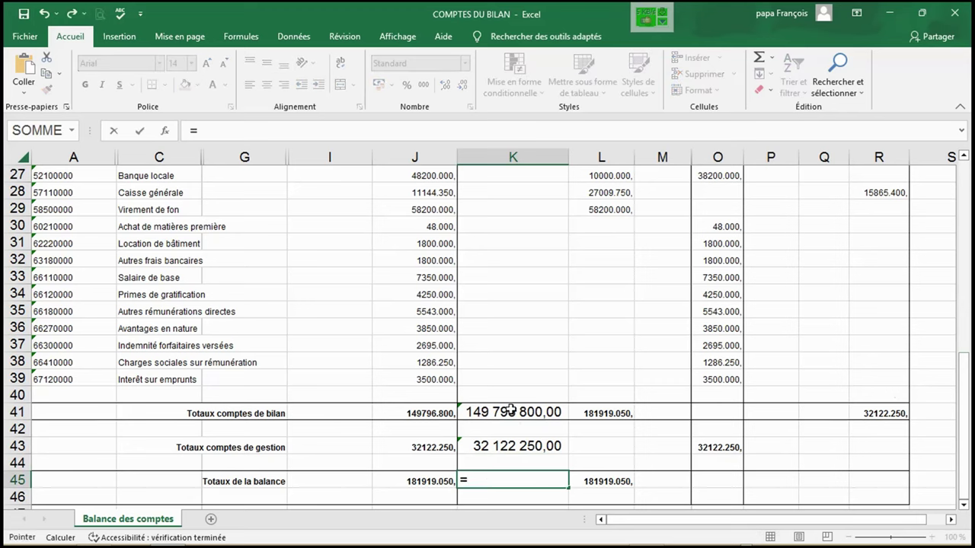
left_click(511, 409)
type("+")
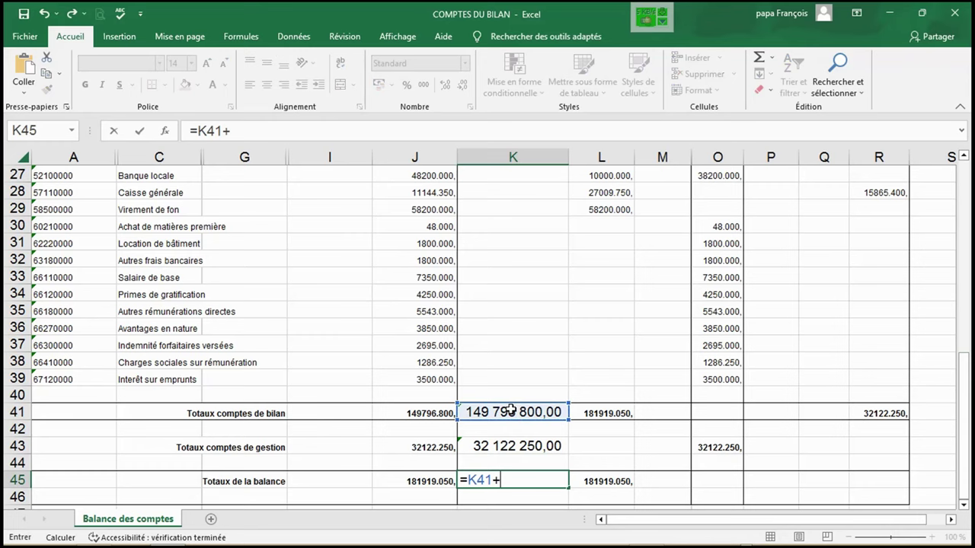
left_click(492, 451)
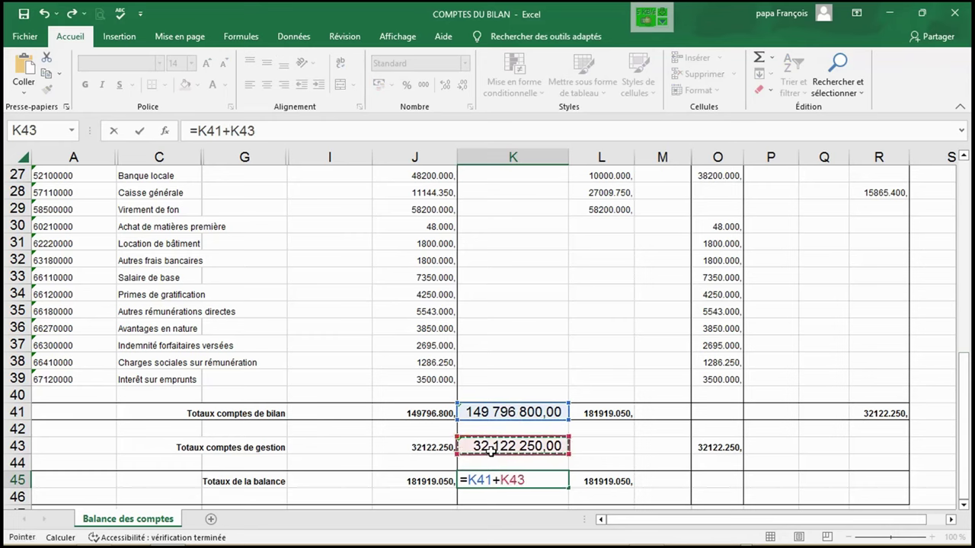
key("Return")
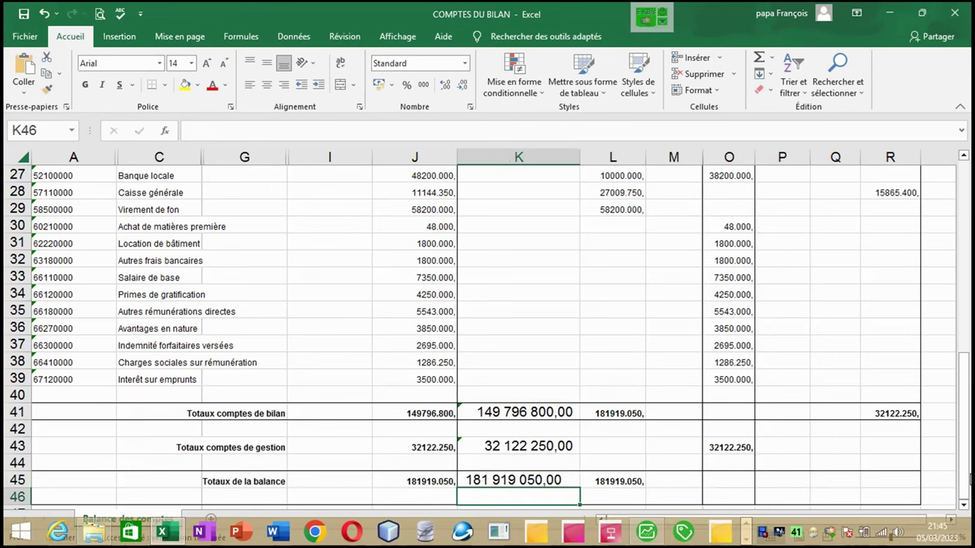
Step: Highlight the balance-sheet account numbers in A13:A29, then the management account numbers in A30:A40, to distinguish the two groups
left_click_drag(968, 474, 962, 286)
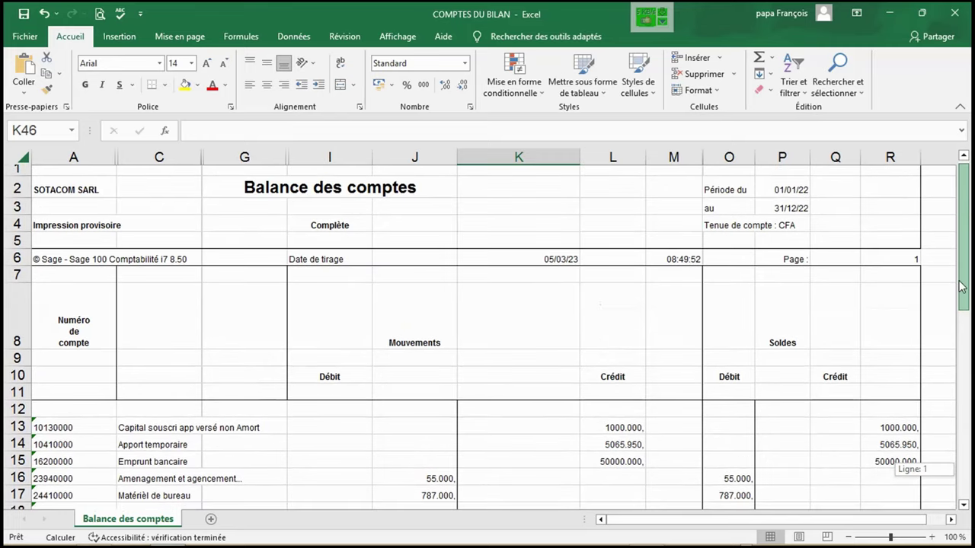
left_click_drag(962, 286, 969, 308)
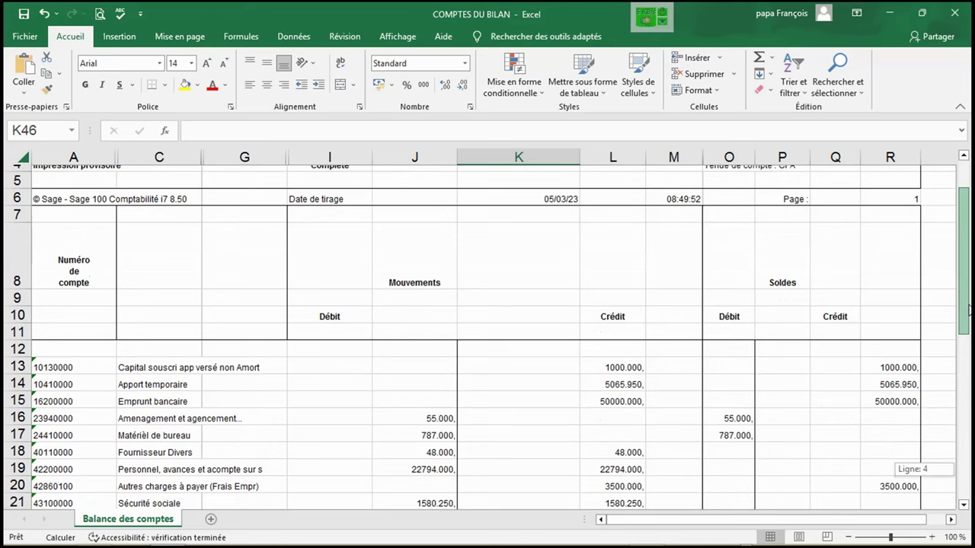
left_click_drag(968, 308, 968, 329)
left_click_drag(63, 310, 68, 426)
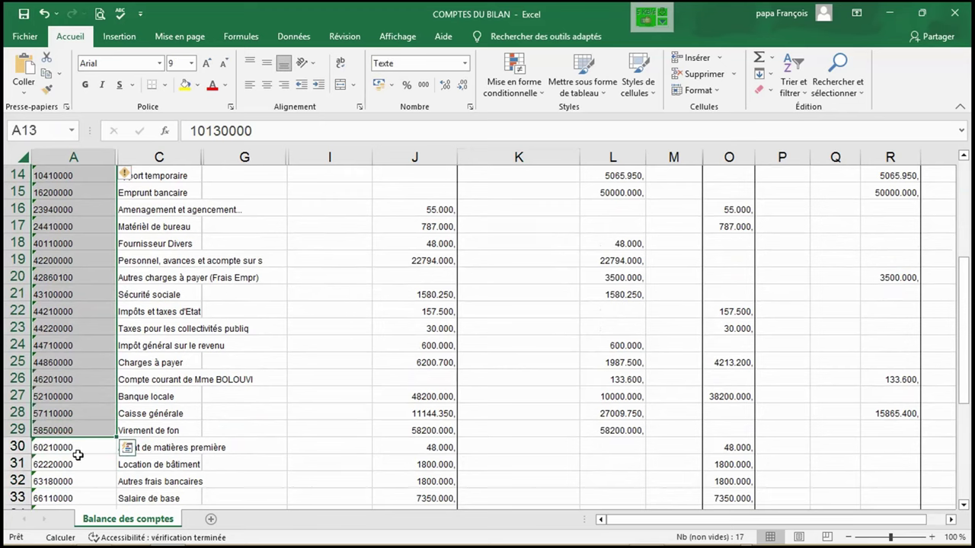
mouse_move(65, 448)
left_mouse_down()
mouse_move(61, 537)
mouse_move(74, 444)
left_mouse_up()
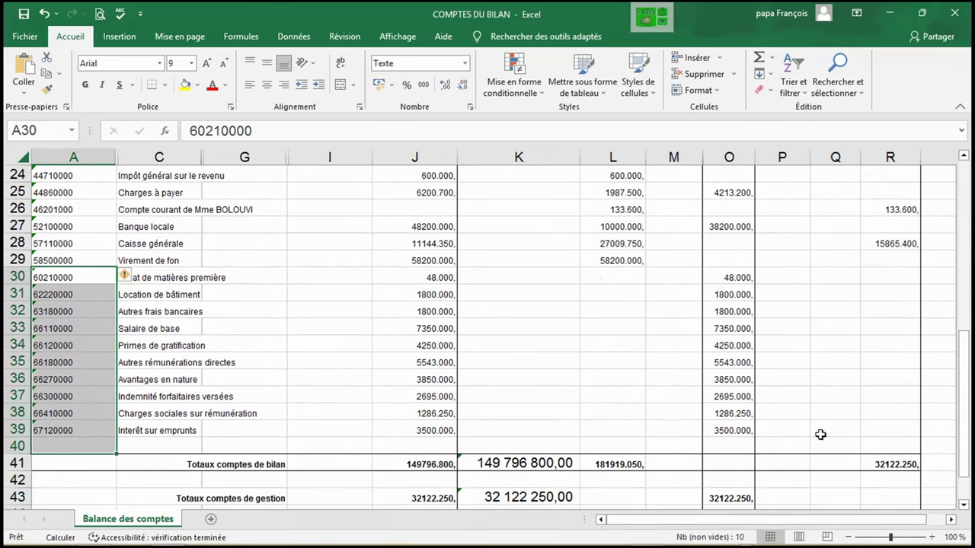
Step: Review the whole Balance des comptes sheet from its heading to the totals, comparing the debit and credit movements and balances
left_click_drag(966, 409, 971, 299)
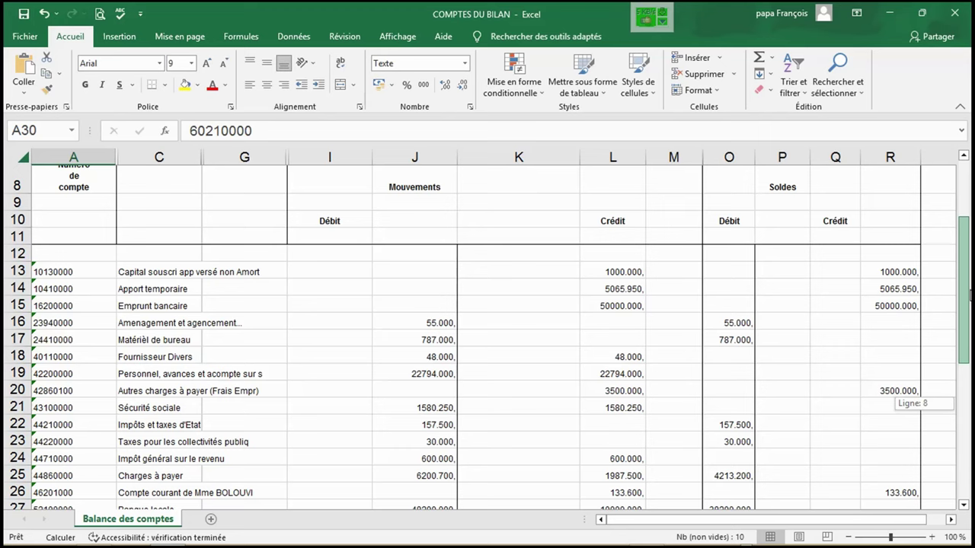
left_click_drag(964, 290, 964, 331)
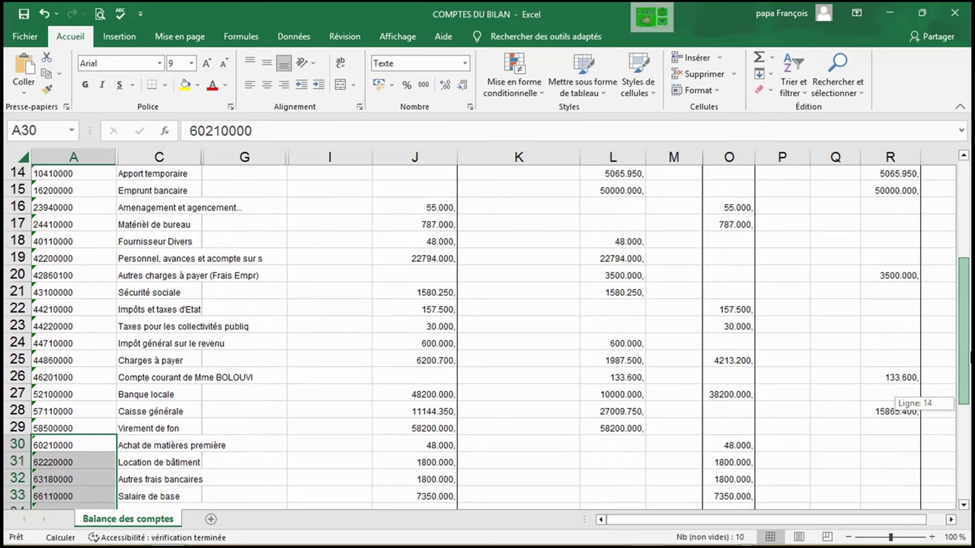
left_click_drag(964, 332, 964, 365)
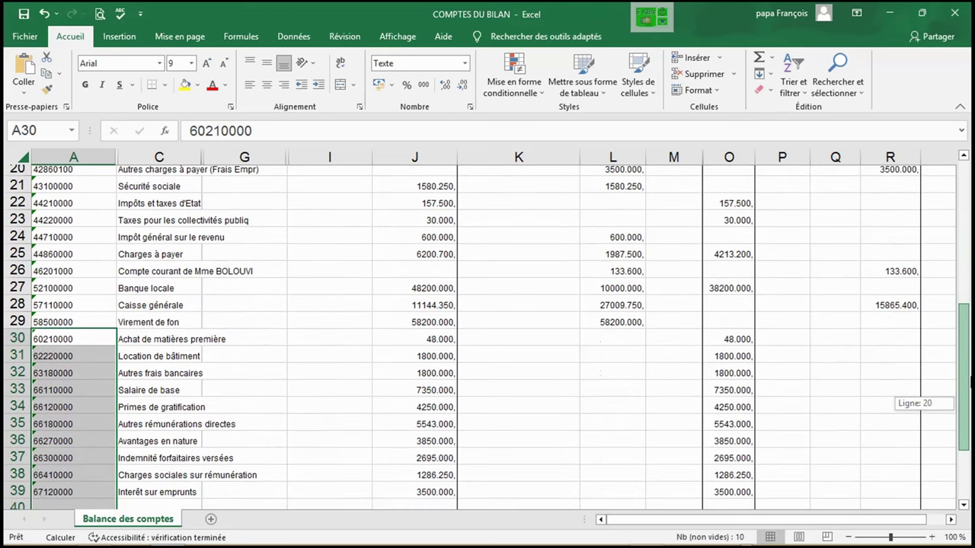
left_click_drag(964, 364, 952, 341)
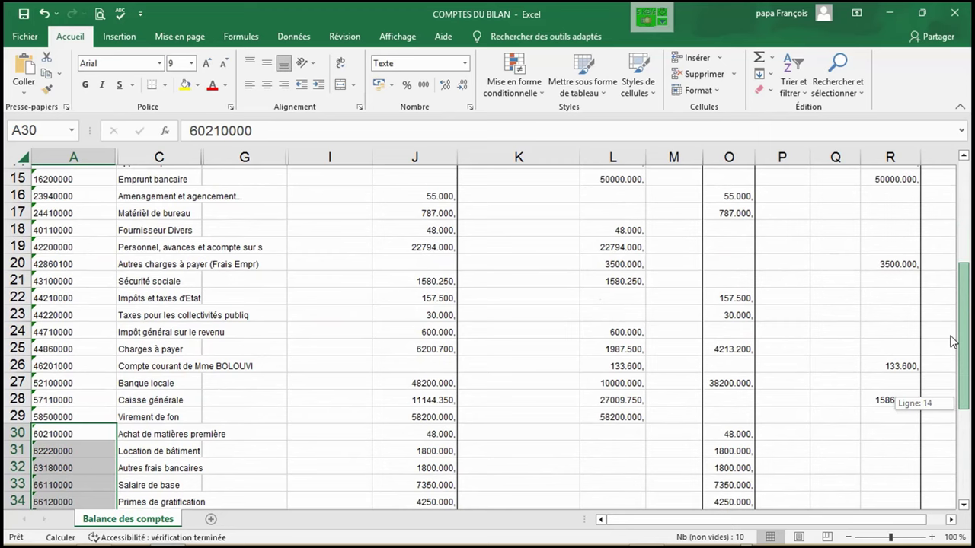
left_click_drag(952, 341, 923, 208)
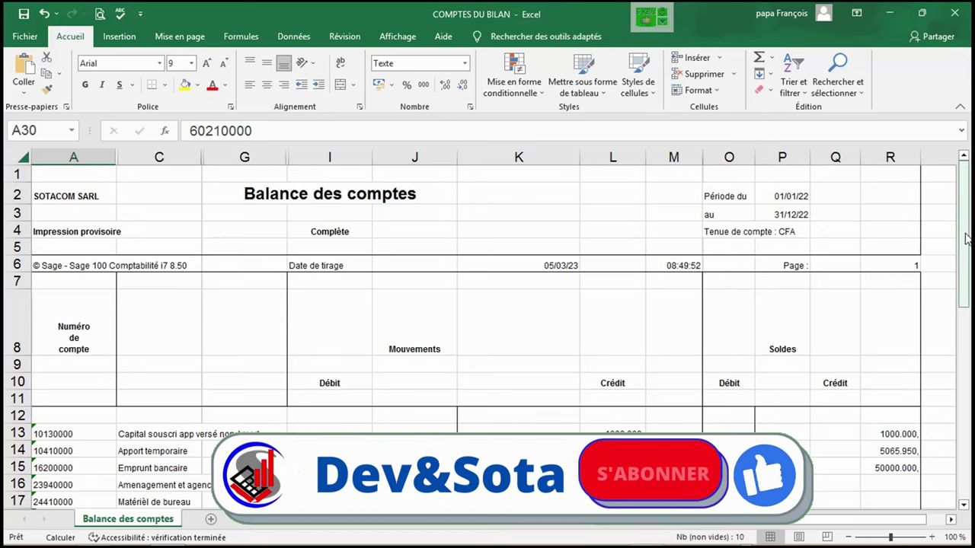
left_click_drag(969, 237, 968, 428)
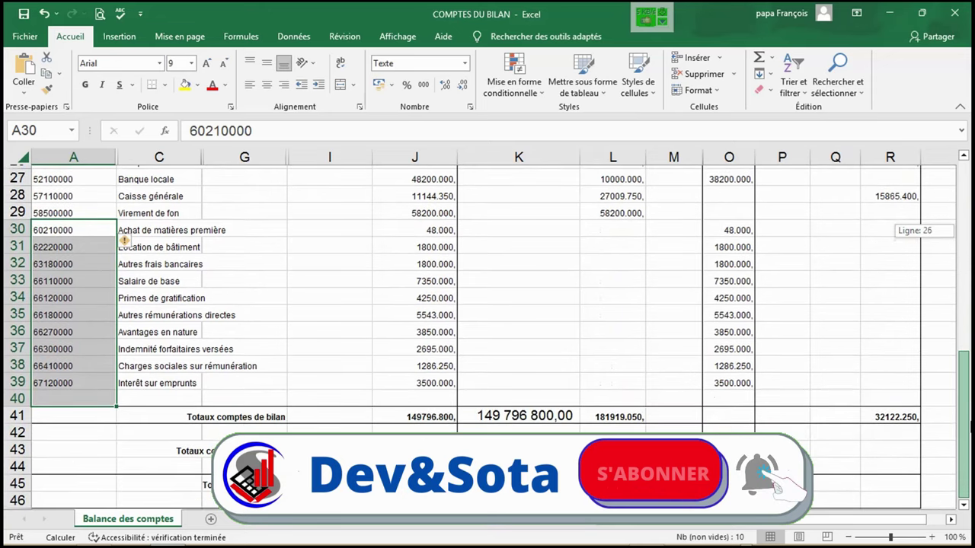
left_click_drag(968, 427, 951, 247)
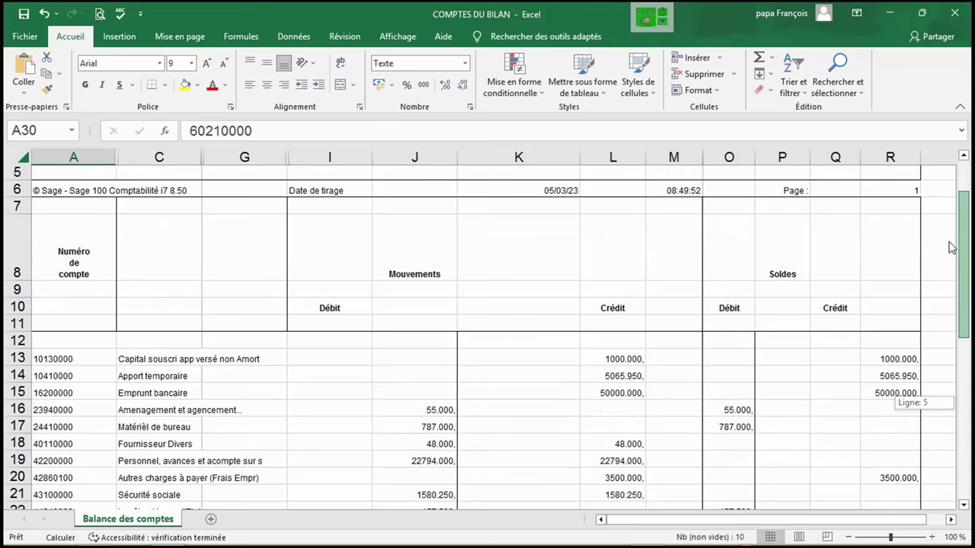
left_click_drag(951, 248, 954, 202)
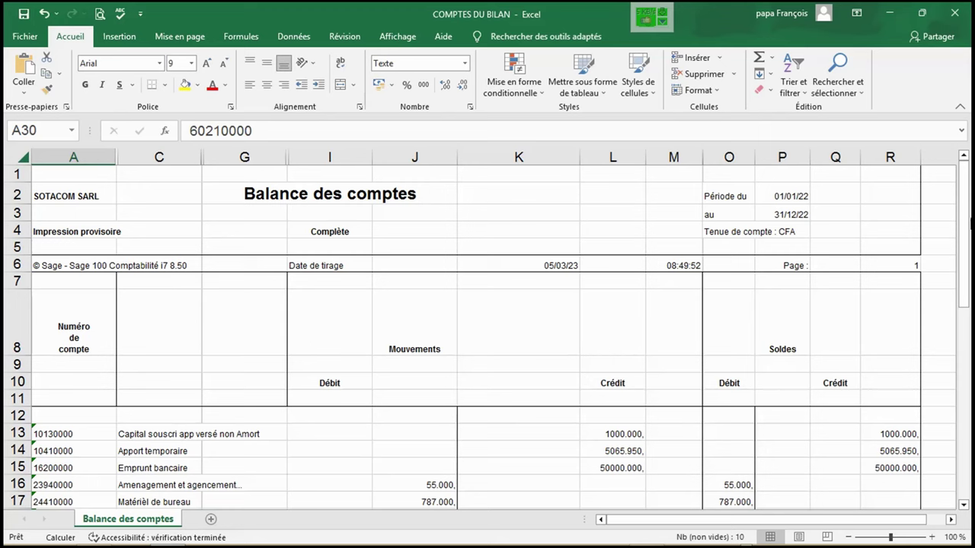
left_click_drag(967, 216, 969, 316)
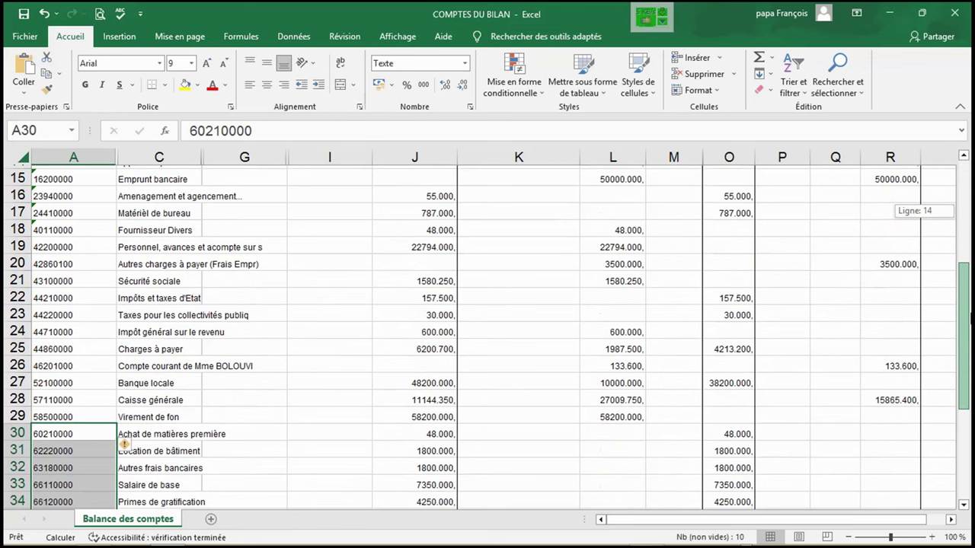
left_click_drag(966, 316, 956, 342)
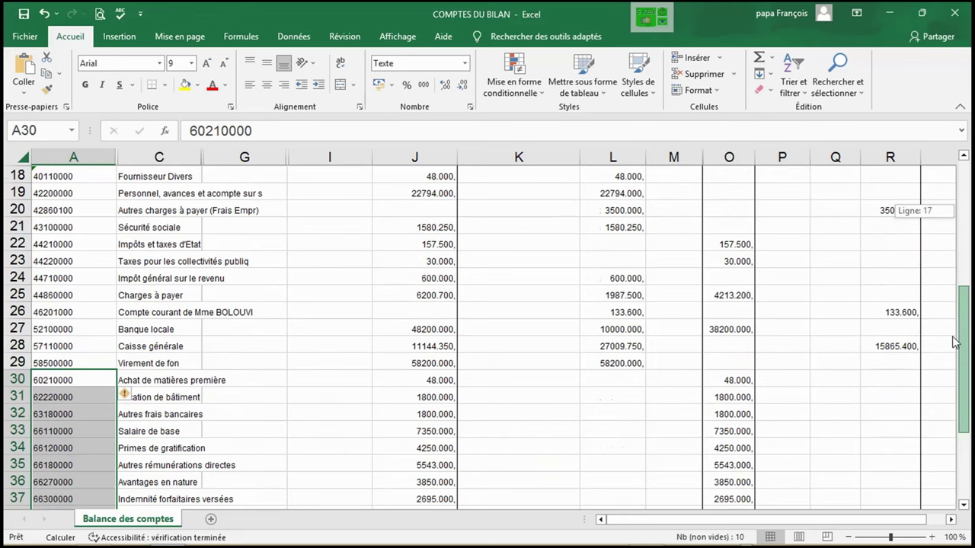
left_click_drag(956, 342, 936, 271)
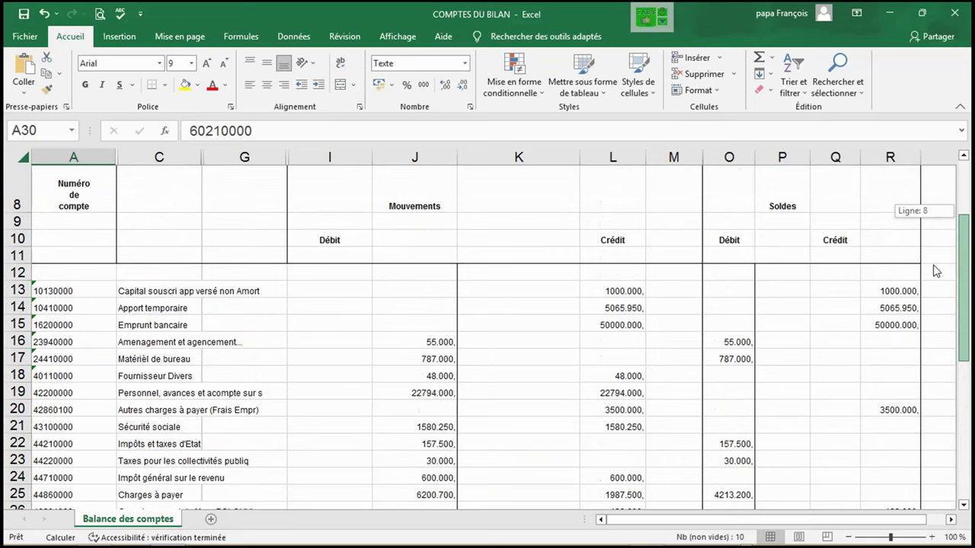
left_click_drag(936, 271, 932, 198)
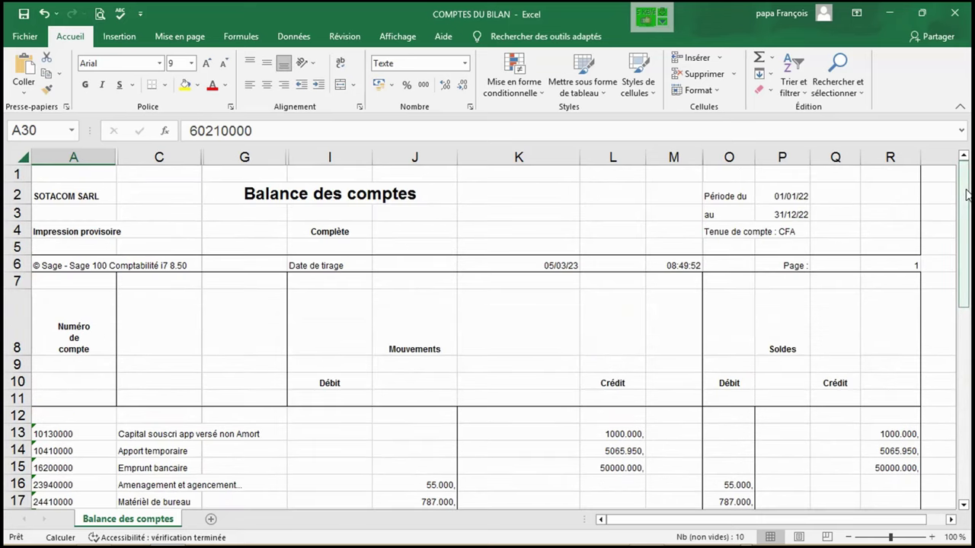